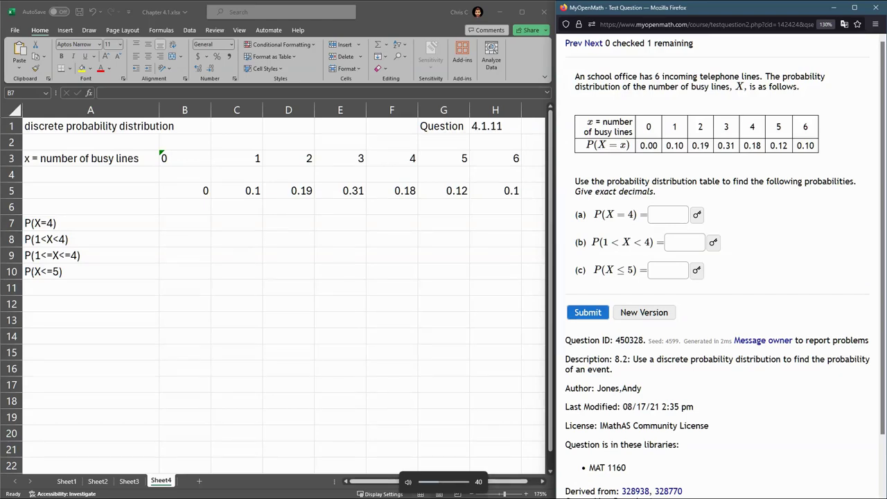
In the Excel worksheet, label the probability row of the busy-lines distribution as P(x) in cell A5.
{"action": "left_click_drag", "start_coordinate": [651, 127], "coordinate": [781, 127]}
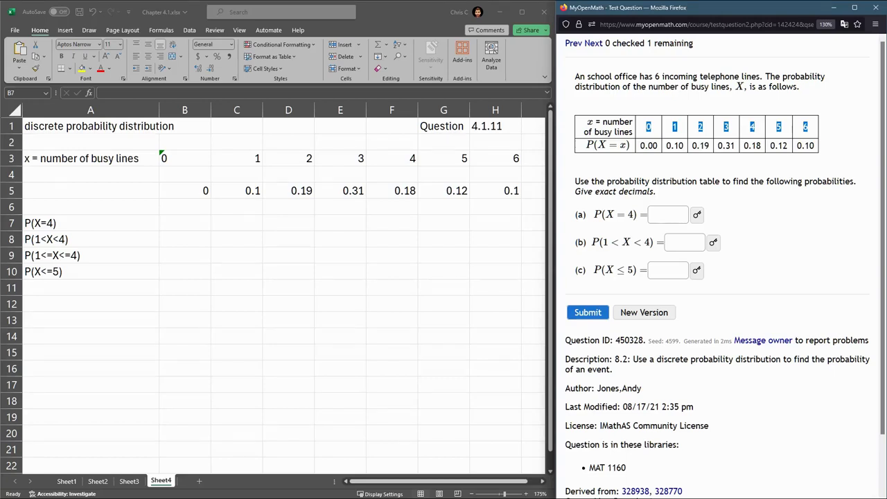
{"action": "key", "text": "alt+Tab"}
{"action": "left_click", "coordinate": [90, 223]}
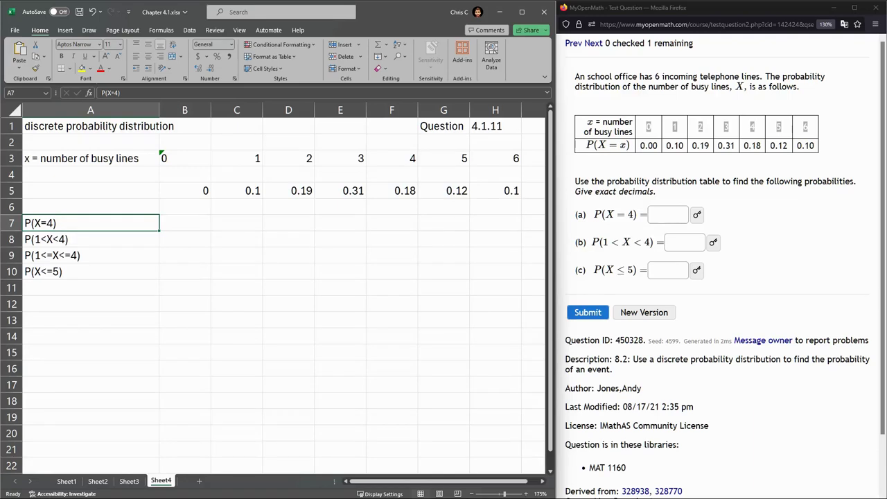
{"action": "left_click_drag", "start_coordinate": [90, 158], "coordinate": [495, 158]}
{"action": "left_click", "coordinate": [391, 158]}
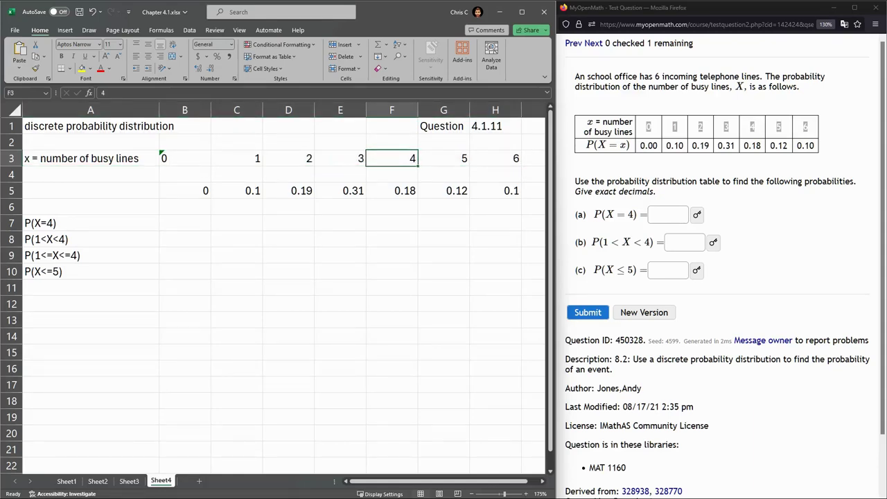
{"action": "left_click", "coordinate": [90, 191]}
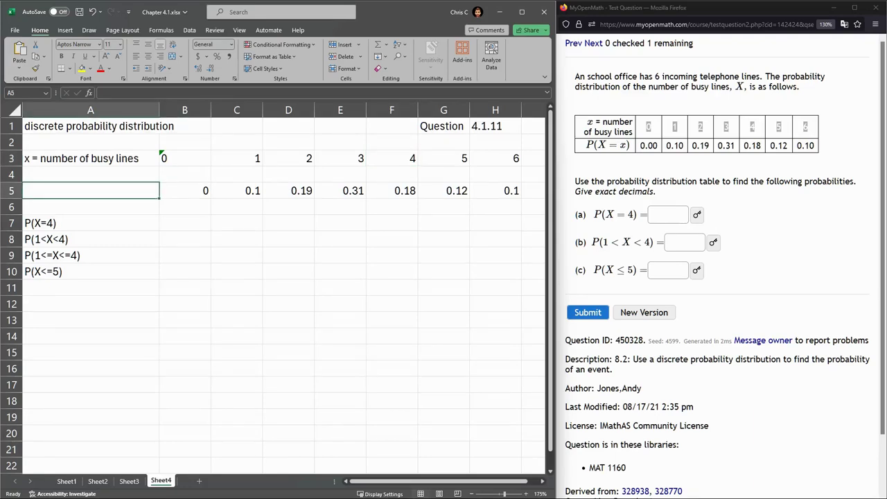
{"action": "type", "text": "P(x)"}
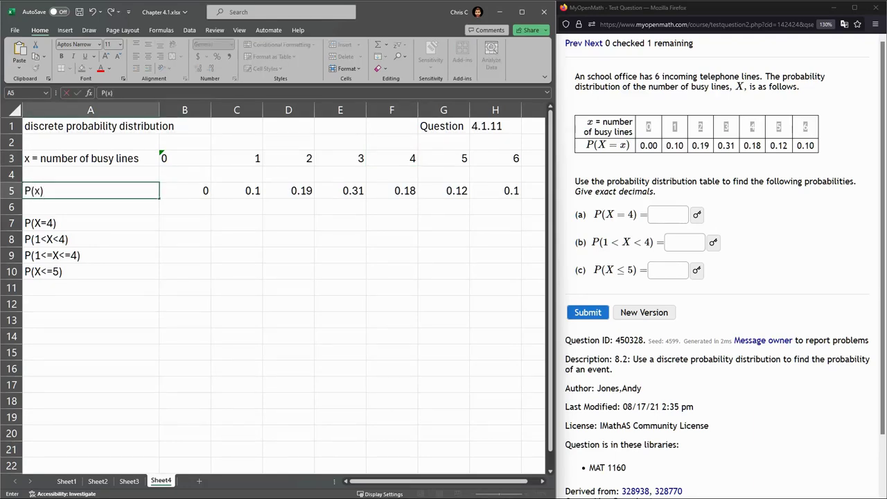
{"action": "left_click", "coordinate": [443, 190]}
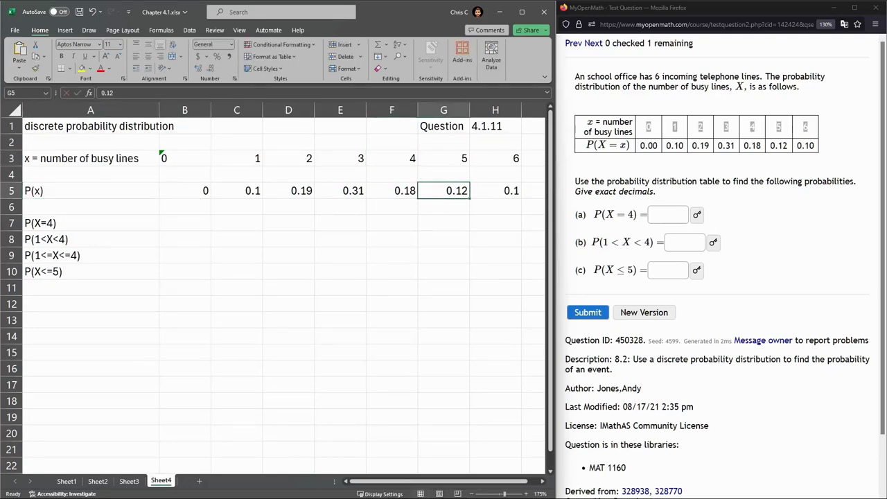
Look up the probability for x = 4, switch to the MyOpenMath question and submit .18 for part (a).
{"action": "left_click", "coordinate": [391, 158]}
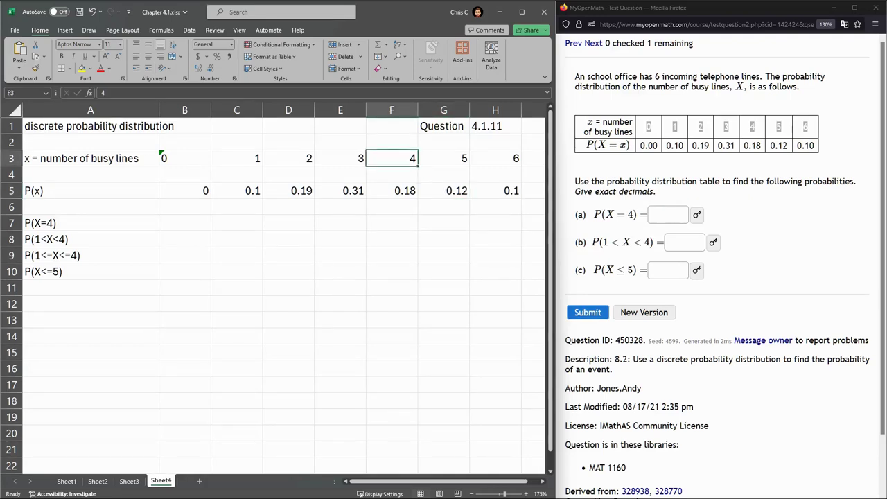
{"action": "left_click", "coordinate": [391, 191]}
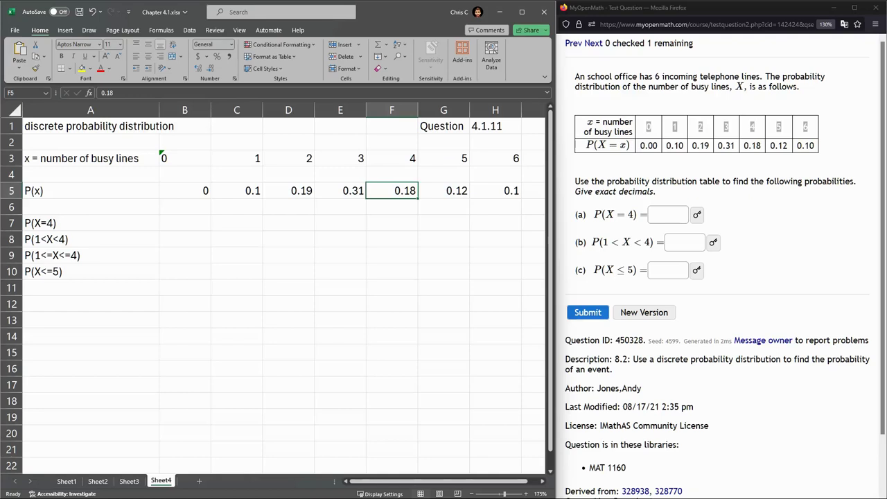
{"action": "left_click", "coordinate": [667, 214]}
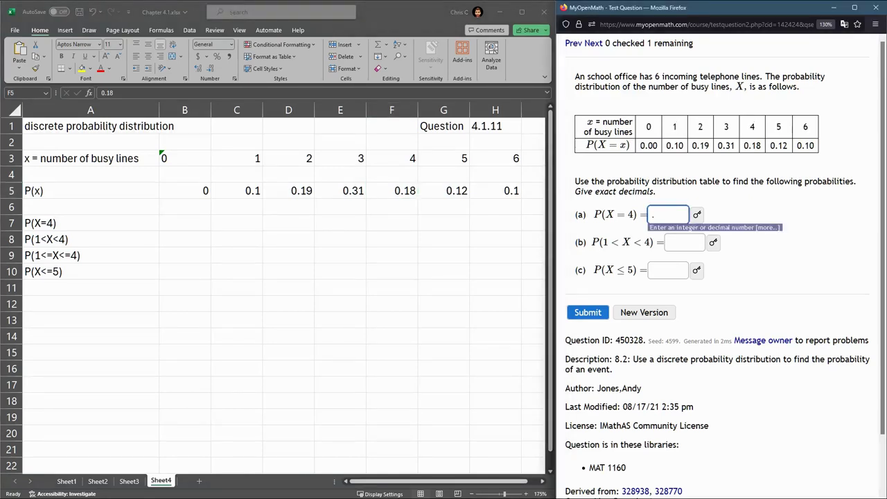
{"action": "left_click", "coordinate": [588, 312]}
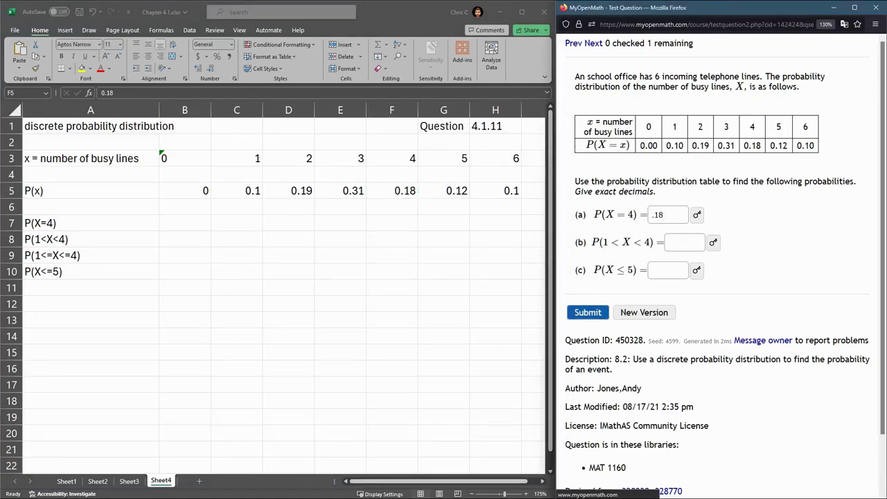
{"action": "key", "text": "Return"}
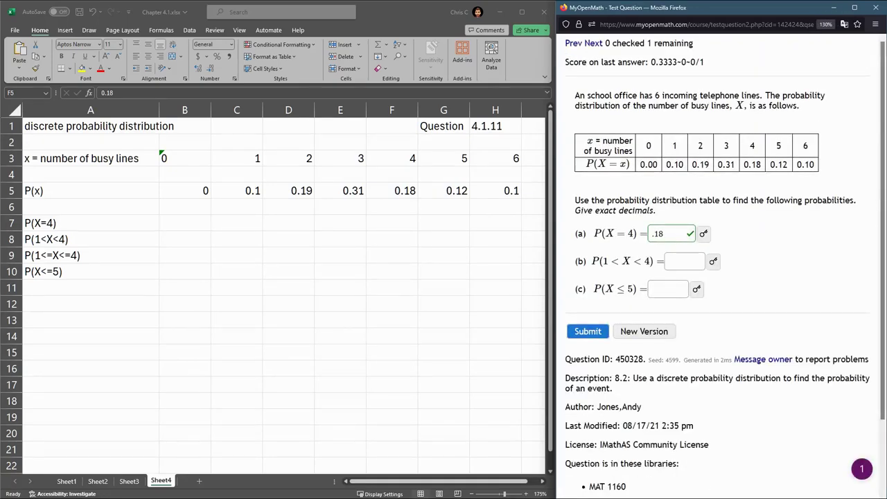
Switch back to Excel and enter .18 beside the P(X=4) label in cell B7.
{"action": "key", "text": "alt+Tab"}
{"action": "left_click", "coordinate": [184, 223]}
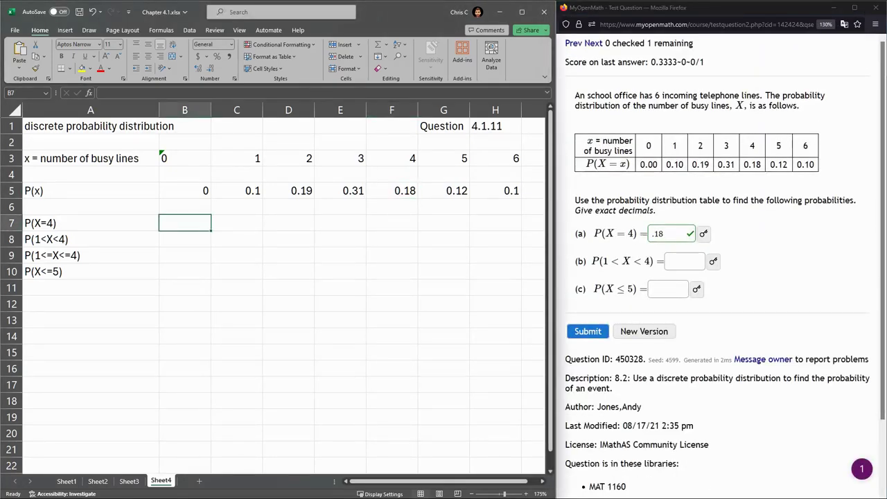
{"action": "type", "text": ".18"}
{"action": "key", "text": "Return"}
{"action": "key", "text": "Return"}
Calculate P(1<X<4) in cell B8 by summing the probabilities for x = 2 and 3 with =SUM(D5:E5).
{"action": "left_click", "coordinate": [90, 239]}
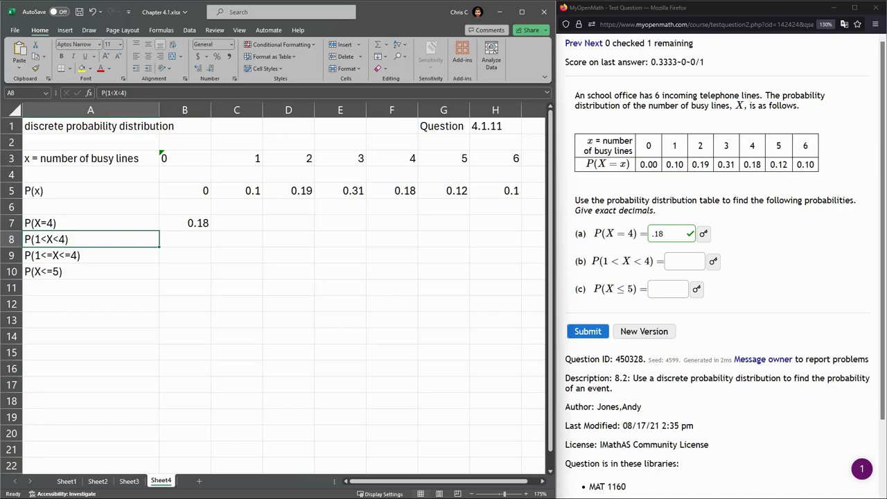
{"action": "key", "text": "super"}
{"action": "left_click", "coordinate": [508, 218]}
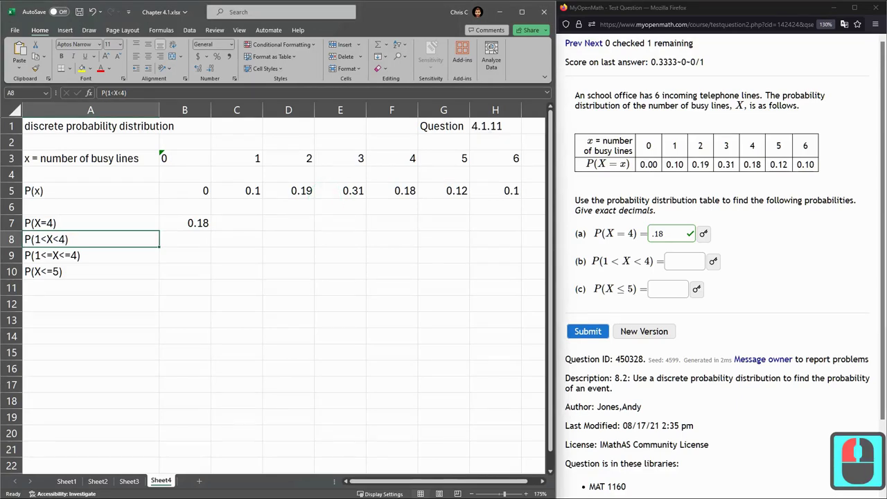
{"action": "left_click", "coordinate": [242, 158]}
{"action": "left_click", "coordinate": [390, 158]}
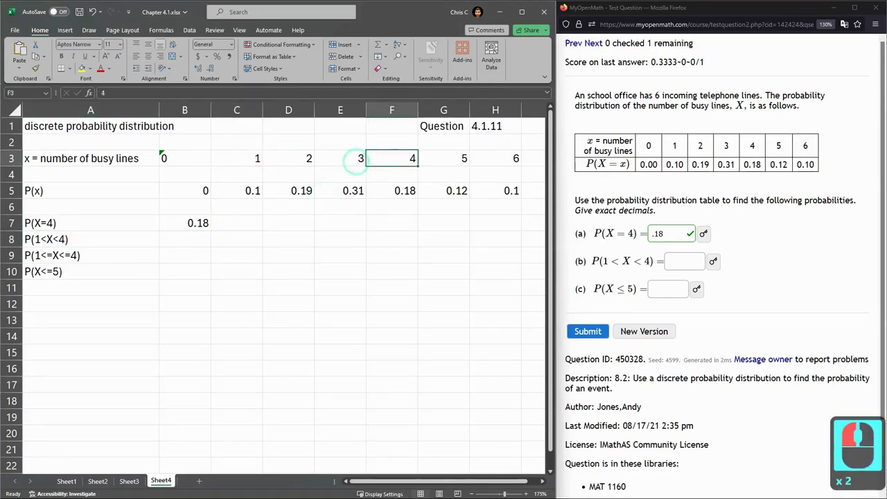
{"action": "left_click_drag", "start_coordinate": [292, 158], "coordinate": [350, 158]}
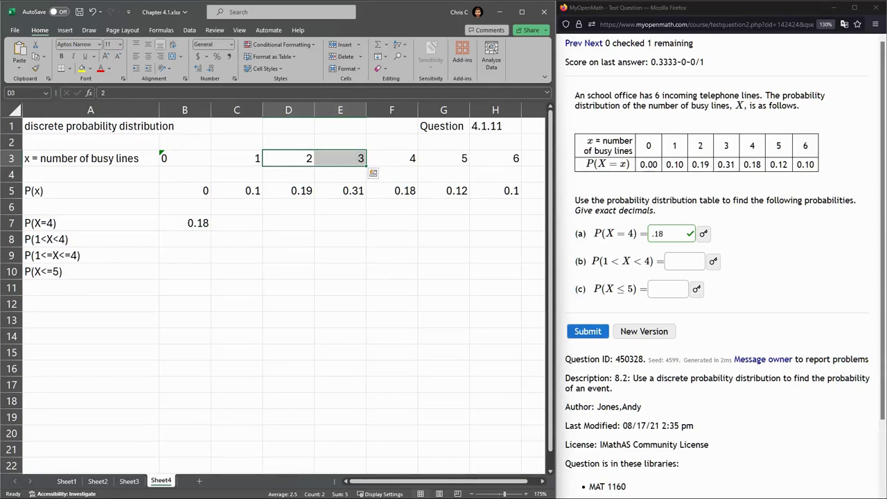
{"action": "left_click_drag", "start_coordinate": [291, 190], "coordinate": [352, 192]}
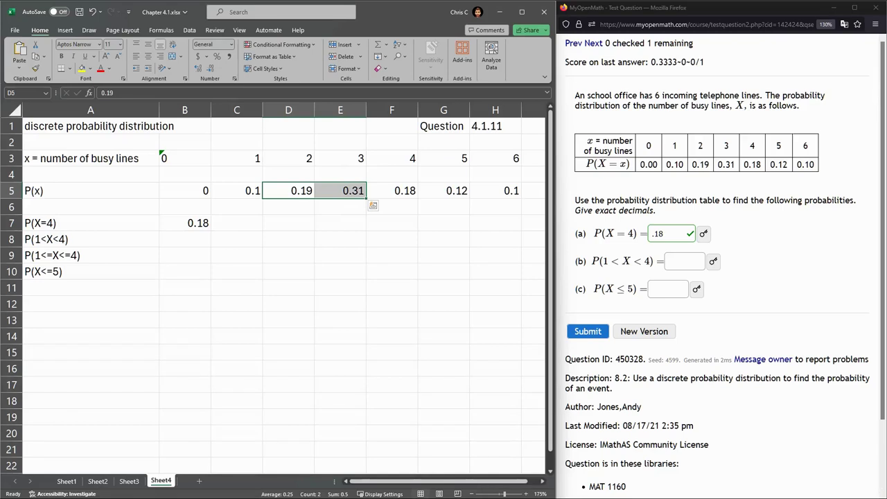
{"action": "left_click", "coordinate": [184, 239]}
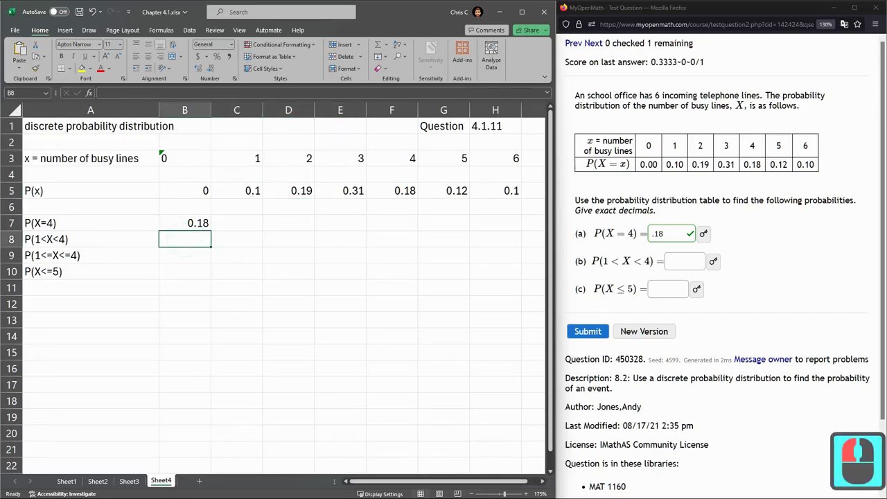
{"action": "type", "text": "=SUM("}
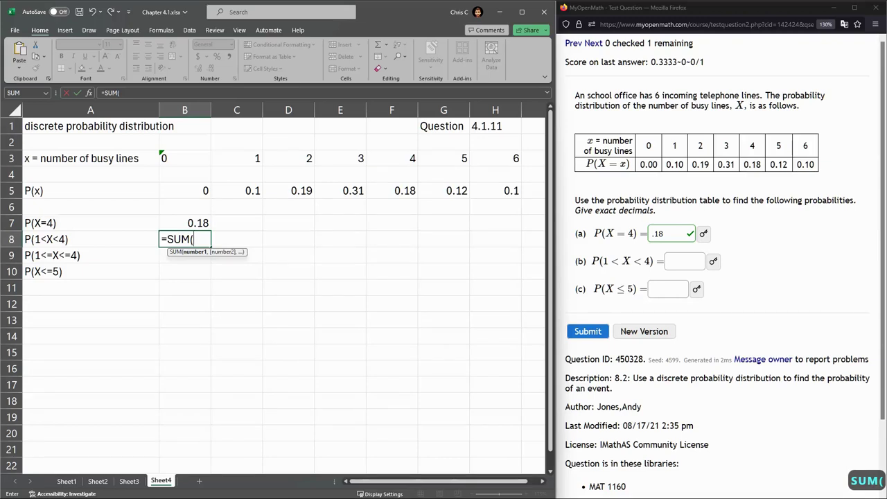
{"action": "left_click", "coordinate": [289, 189]}
{"action": "left_click_drag", "start_coordinate": [288, 189], "coordinate": [350, 191]}
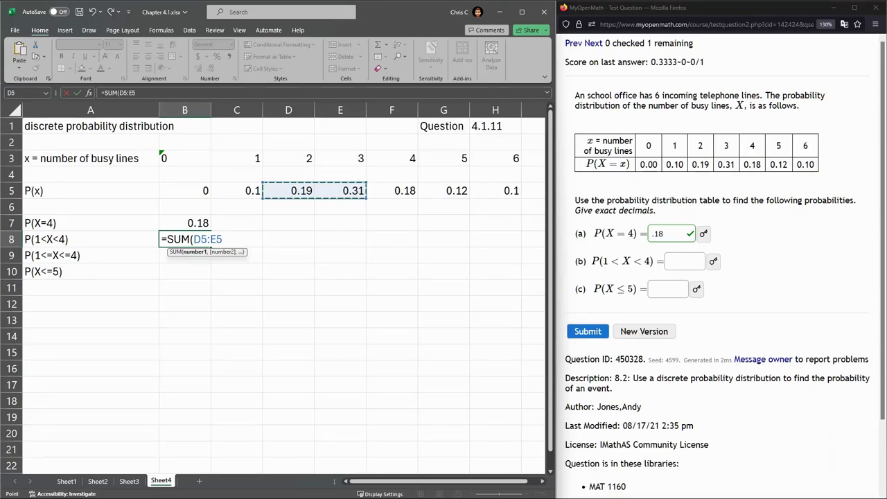
{"action": "key", "text": "Return"}
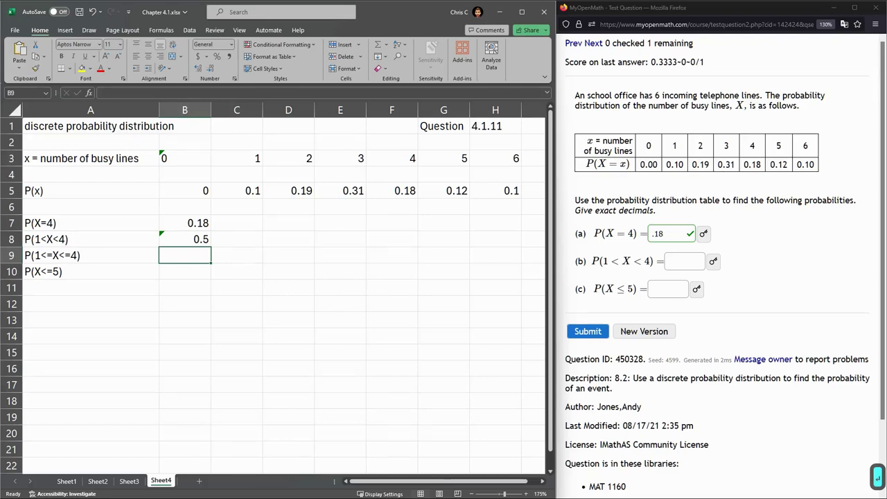
Examine the inequality signs in the P(1<=X<=4) label and the table columns for x = 1 through 4.
{"action": "left_click_drag", "start_coordinate": [295, 193], "coordinate": [325, 194]}
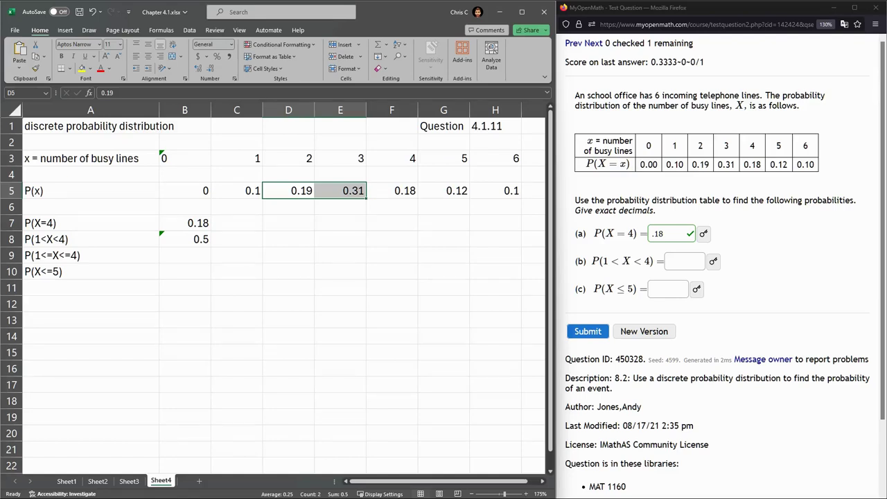
{"action": "left_click", "coordinate": [69, 255]}
{"action": "left_click", "coordinate": [89, 258]}
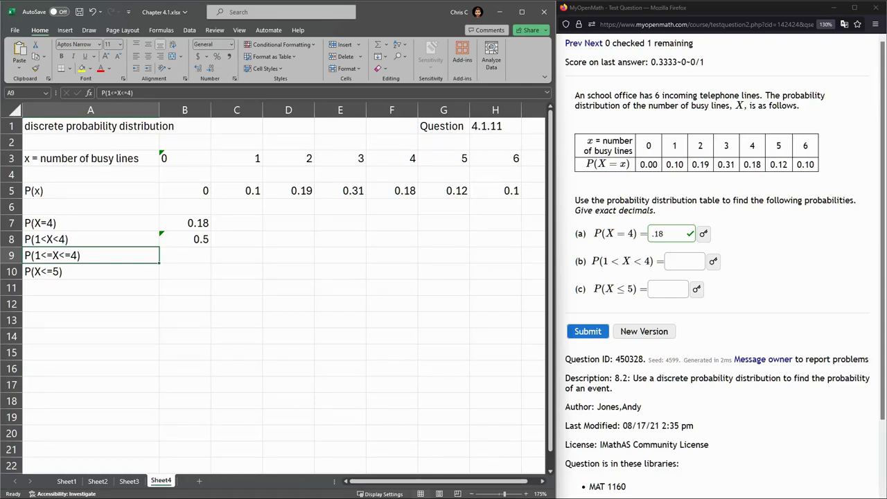
{"action": "double_click", "coordinate": [52, 255]}
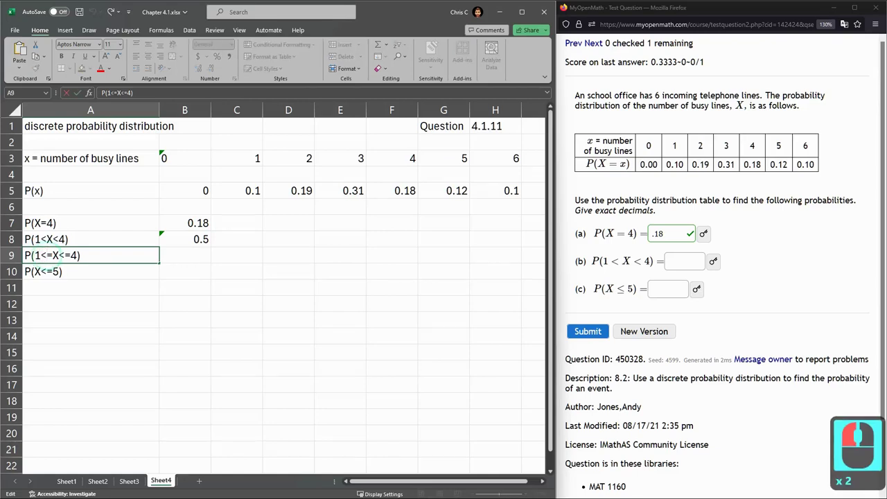
{"action": "left_click_drag", "start_coordinate": [64, 254], "coordinate": [71, 257]}
{"action": "left_click", "coordinate": [95, 254]}
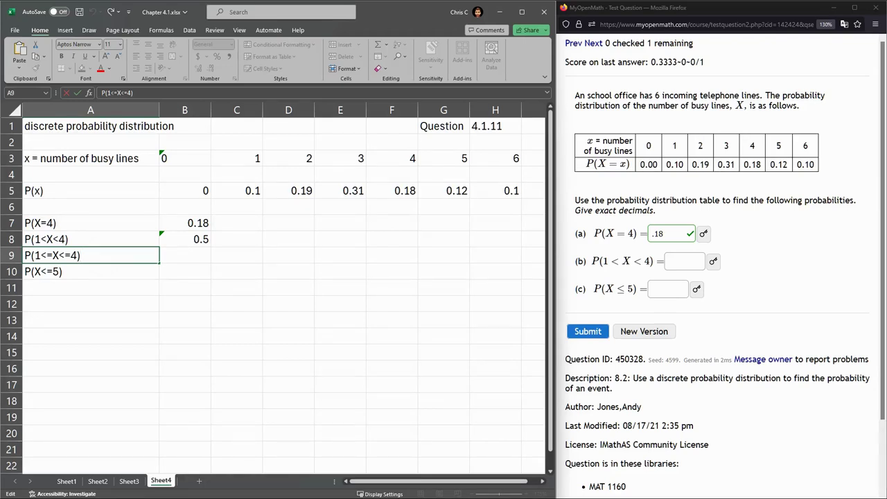
{"action": "left_click", "coordinate": [236, 158]}
{"action": "left_click_drag", "start_coordinate": [236, 158], "coordinate": [391, 190]}
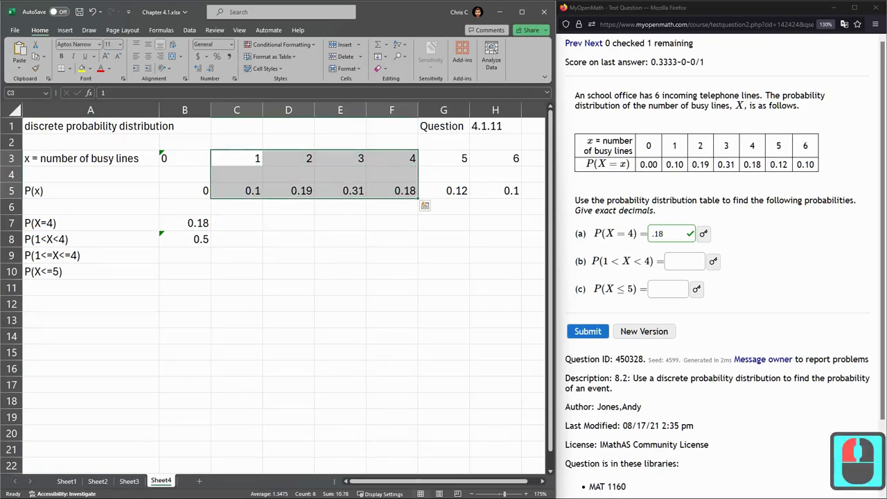
Calculate P(1<=X<=4) in cell B9 by summing the probabilities for x = 1 through 4 in C5:F5.
{"action": "left_click", "coordinate": [195, 243]}
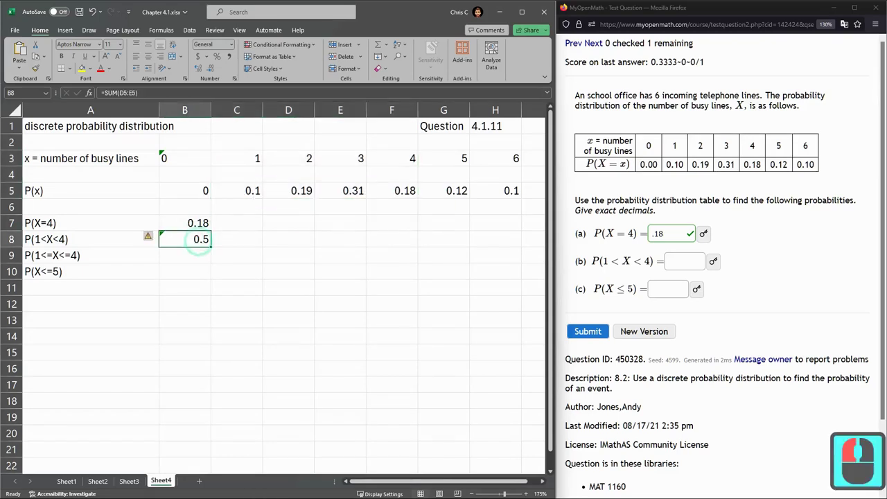
{"action": "left_click", "coordinate": [183, 256]}
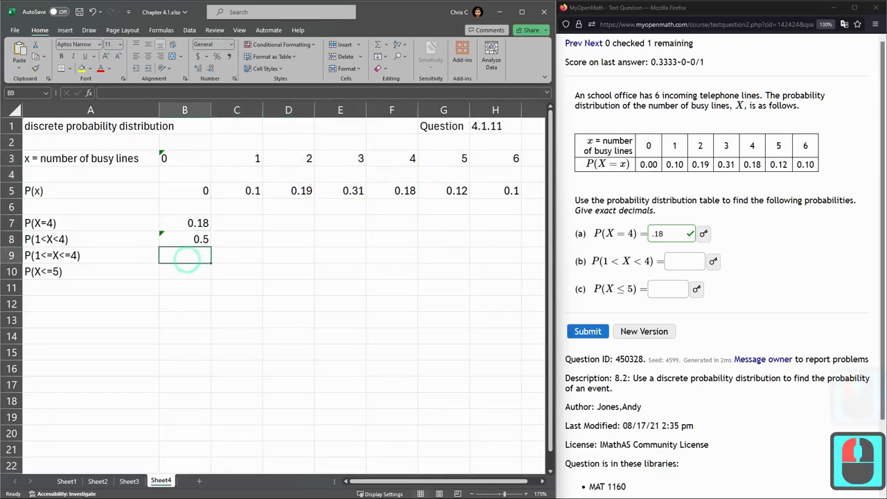
{"action": "type", "text": "=sum("}
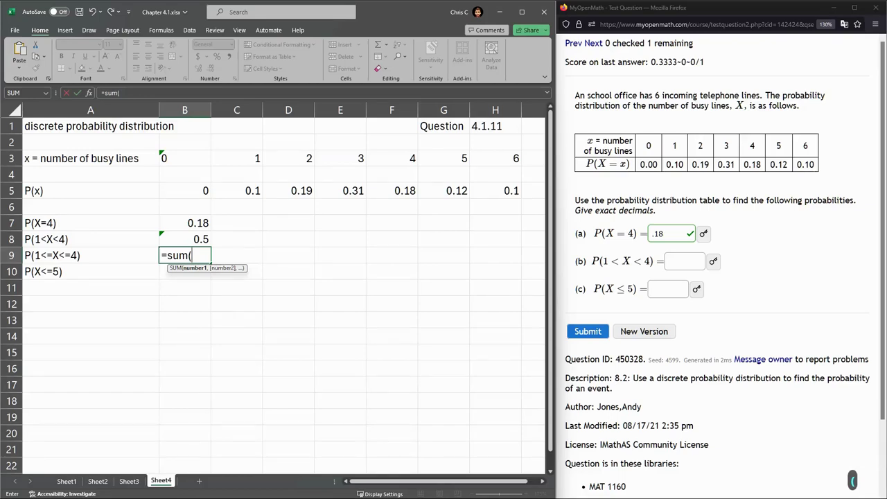
{"action": "left_click", "coordinate": [244, 189]}
{"action": "left_click_drag", "start_coordinate": [237, 183], "coordinate": [415, 197]}
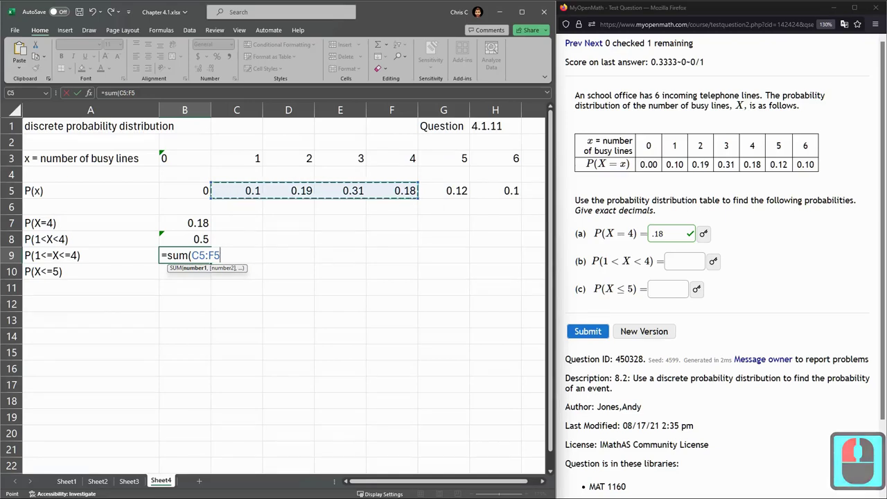
{"action": "key", "text": "Return"}
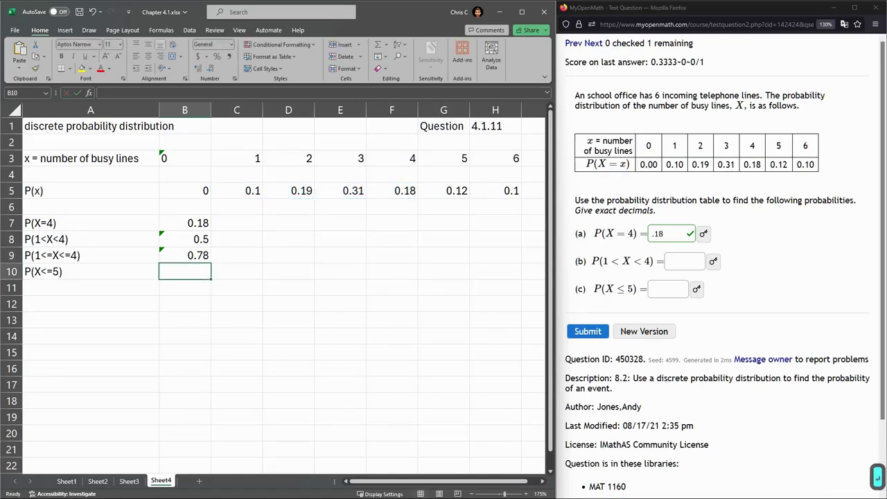
Copy the SUM formula from the P(1<=X<=4) cell B9 down into cell B10 beside P(X<=5).
{"action": "double_click", "coordinate": [201, 253]}
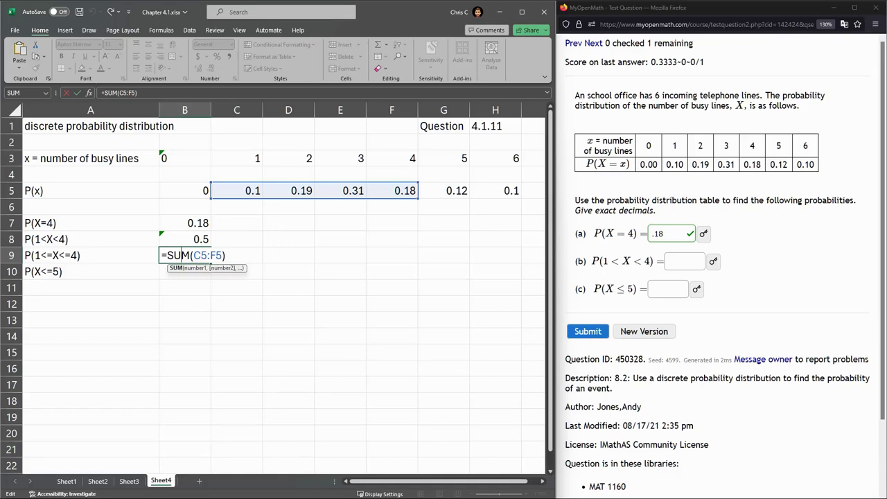
{"action": "key", "text": "Return"}
{"action": "left_click", "coordinate": [187, 255]}
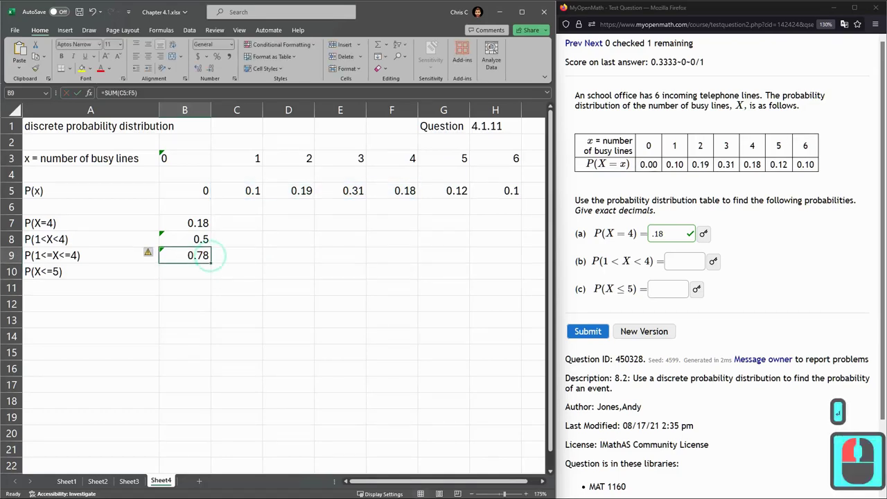
{"action": "left_click_drag", "start_coordinate": [210, 263], "coordinate": [209, 279]}
{"action": "double_click", "coordinate": [196, 271]}
{"action": "left_click", "coordinate": [196, 271]}
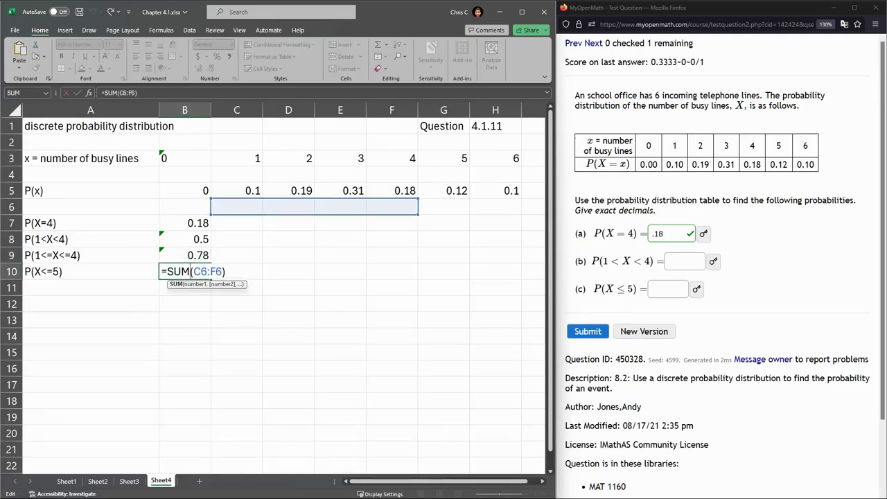
{"action": "left_click_drag", "start_coordinate": [291, 191], "coordinate": [454, 192]}
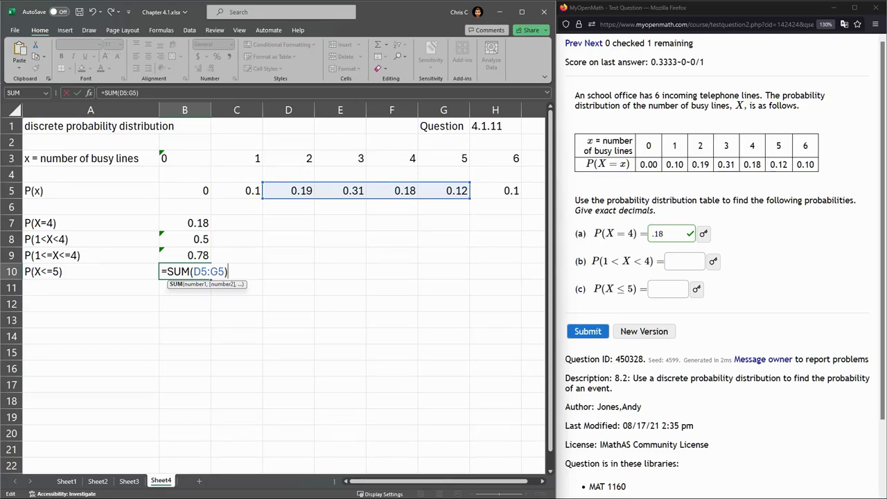
{"action": "key", "text": "Escape"}
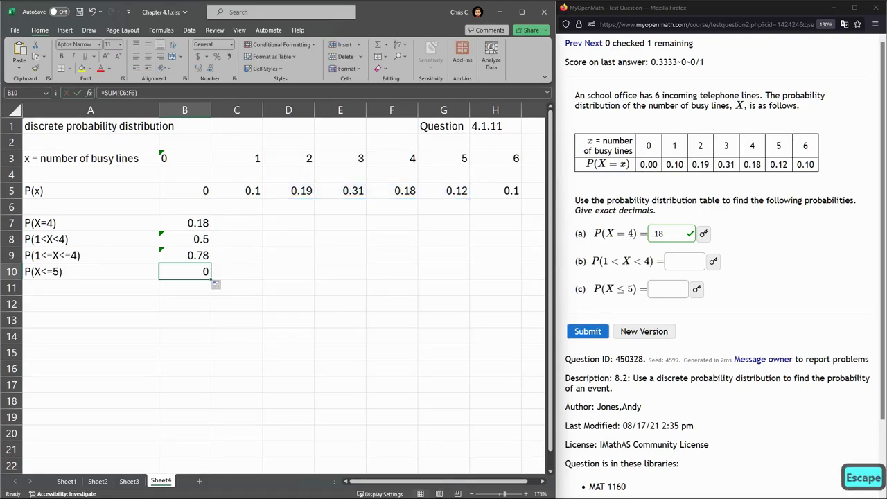
Change the P(X<=5) formula in cell B10 to sum the probabilities for x = 0 through 5 with =SUM(B5:G5).
{"action": "left_click", "coordinate": [462, 158]}
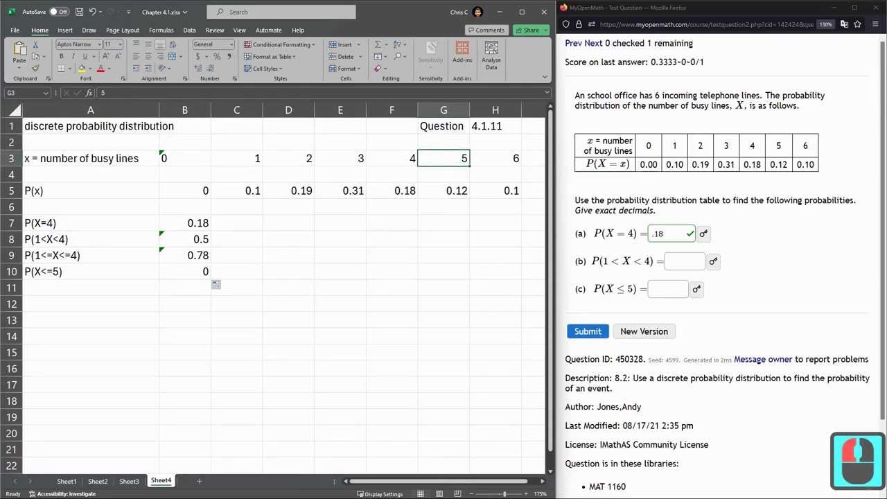
{"action": "left_click_drag", "start_coordinate": [448, 158], "coordinate": [182, 158]}
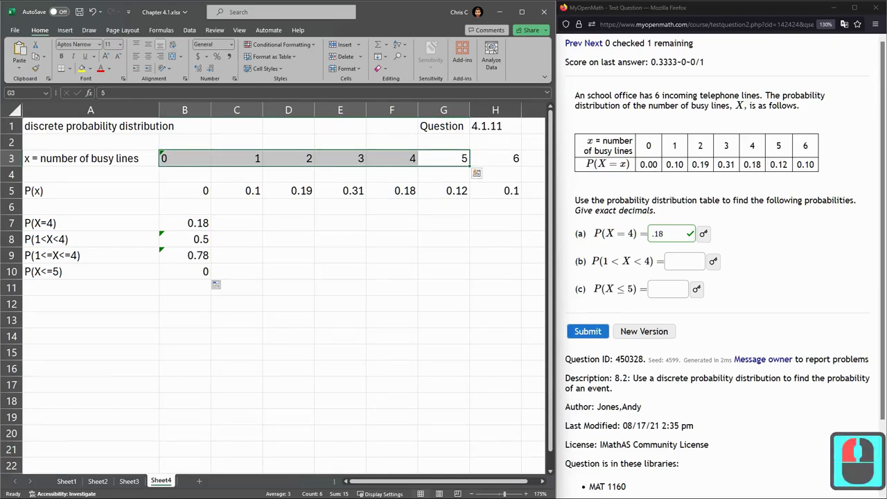
{"action": "left_click_drag", "start_coordinate": [184, 191], "coordinate": [444, 191]}
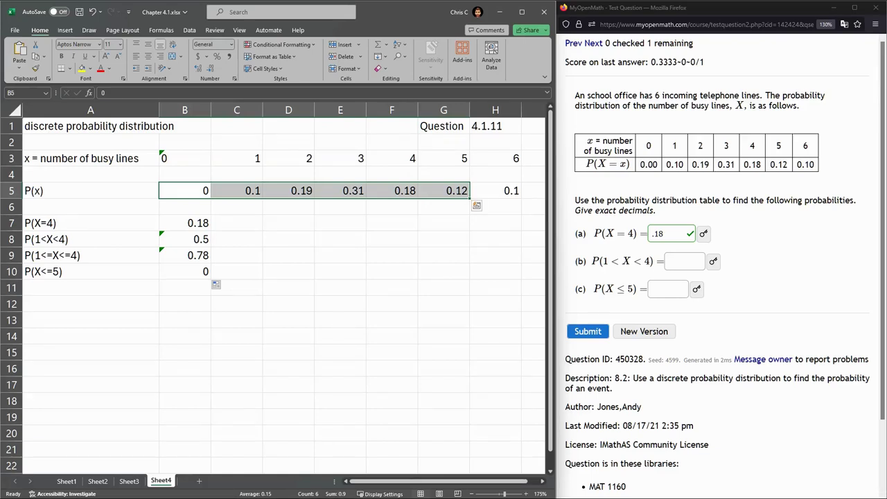
{"action": "double_click", "coordinate": [188, 271]}
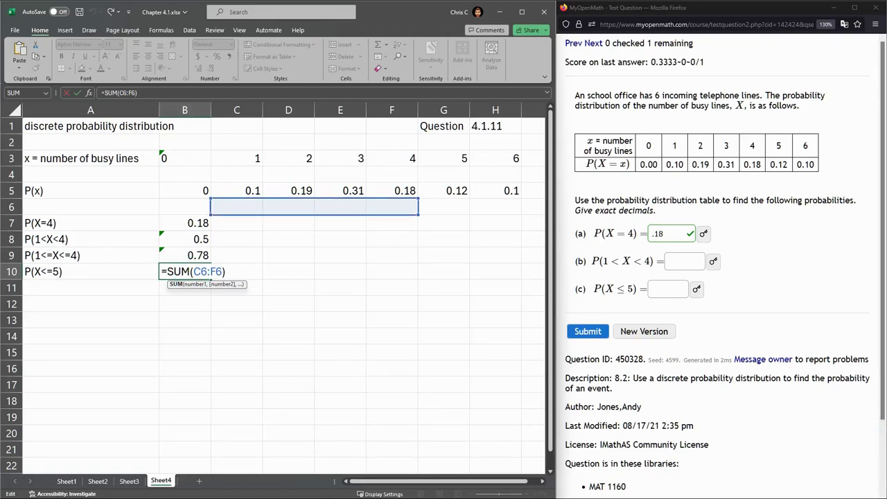
{"action": "left_click_drag", "start_coordinate": [247, 199], "coordinate": [181, 198]}
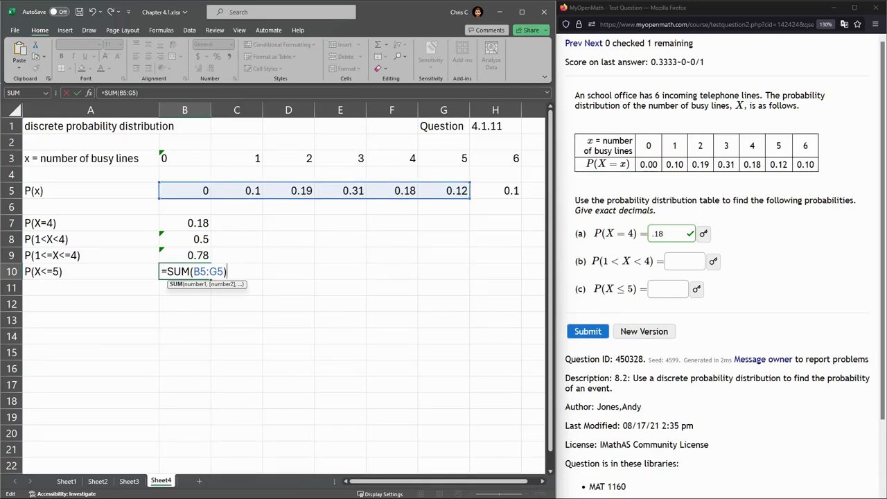
{"action": "key", "text": "Return"}
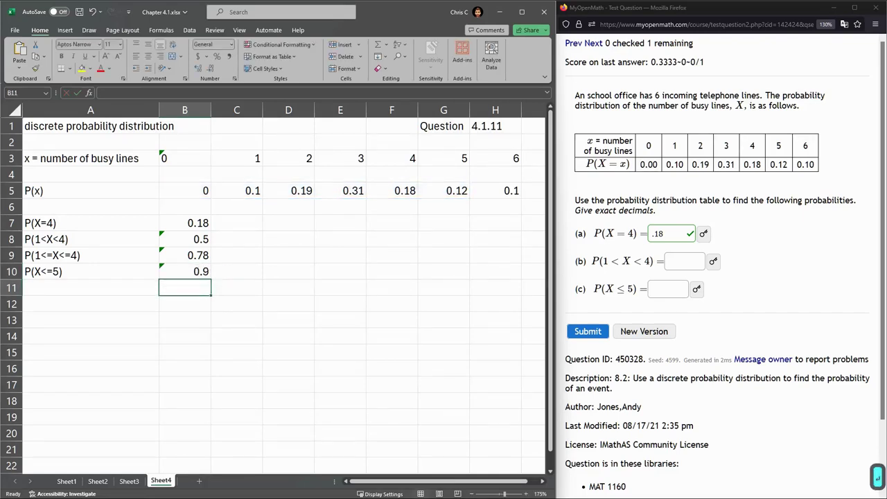
Switch to the MyOpenMath question, answer part (c) P(X<=5) with .9 and part (b) P(1<X<4) with .5, and submit.
{"action": "left_click", "coordinate": [669, 288]}
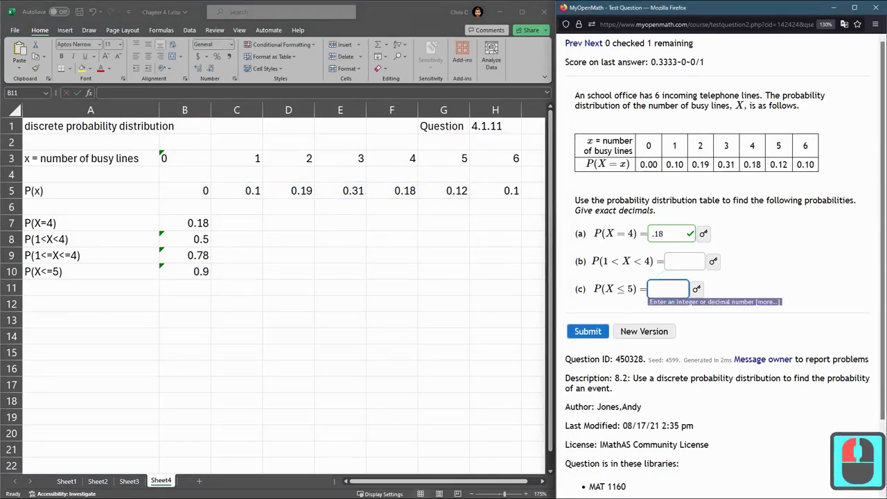
{"action": "type", "text": ".9"}
{"action": "left_click", "coordinate": [675, 261]}
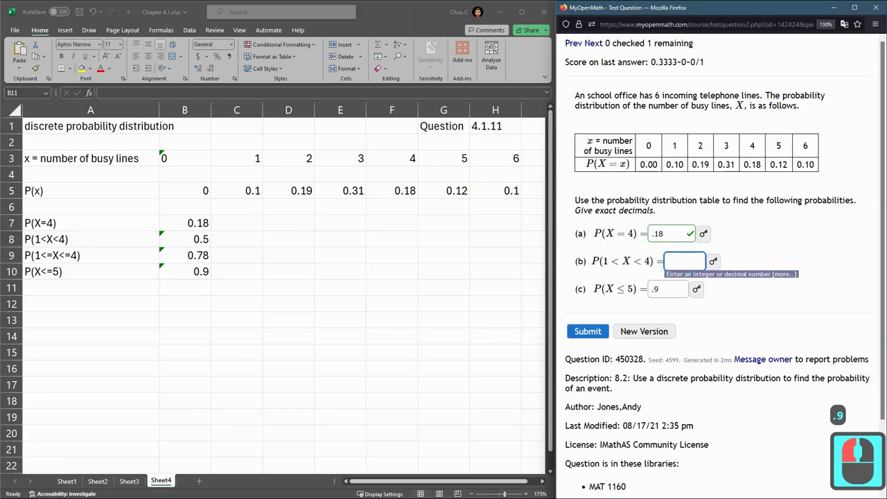
{"action": "type", "text": "."}
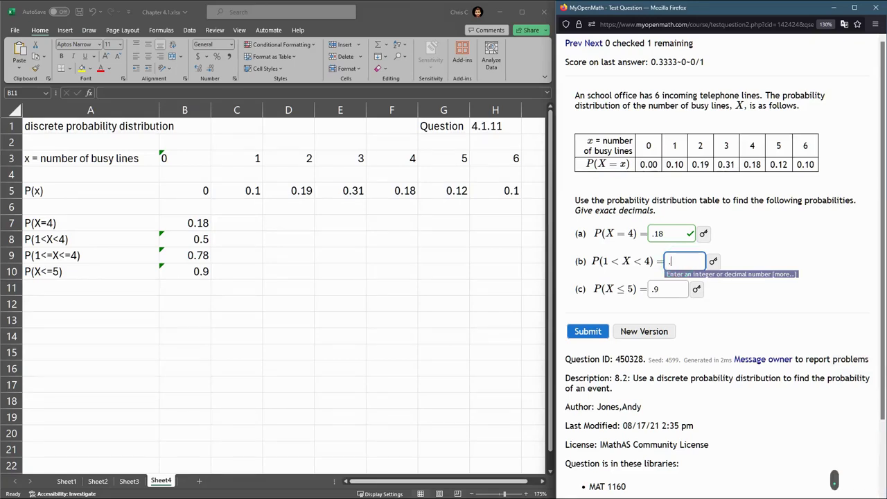
{"action": "type", "text": "4"}
{"action": "key", "text": "BackSpace"}
{"action": "type", "text": "5"}
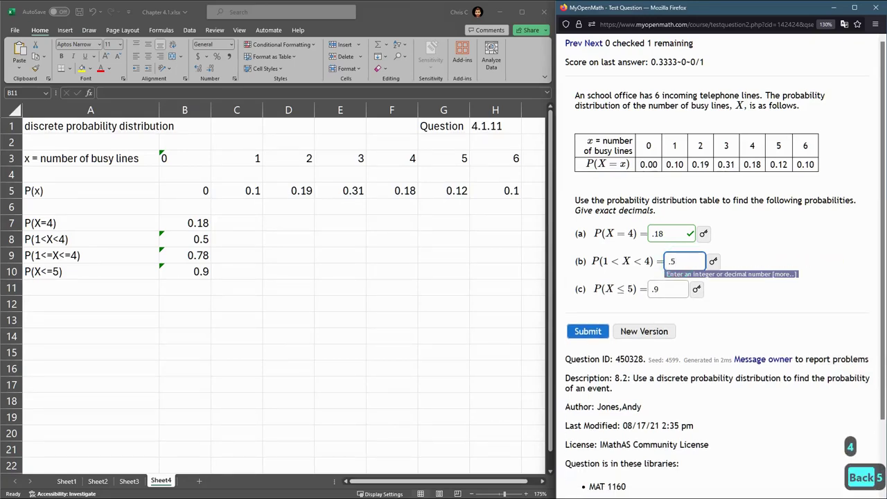
{"action": "left_click", "coordinate": [587, 331]}
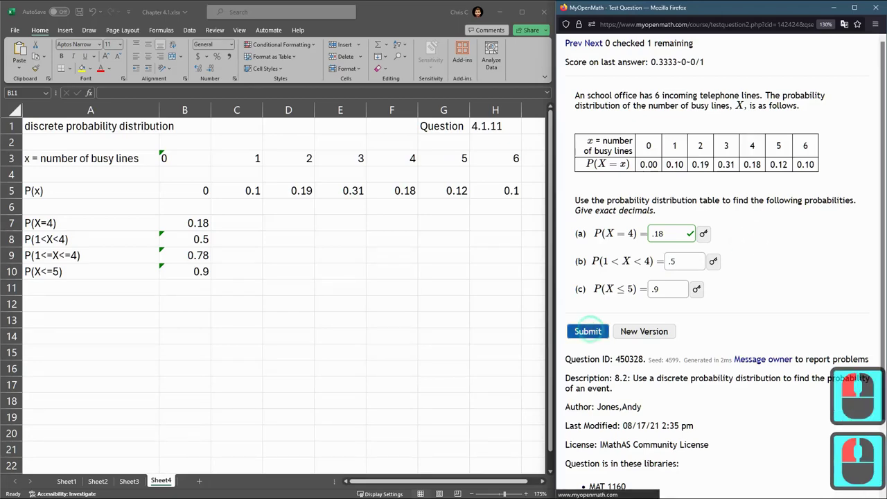